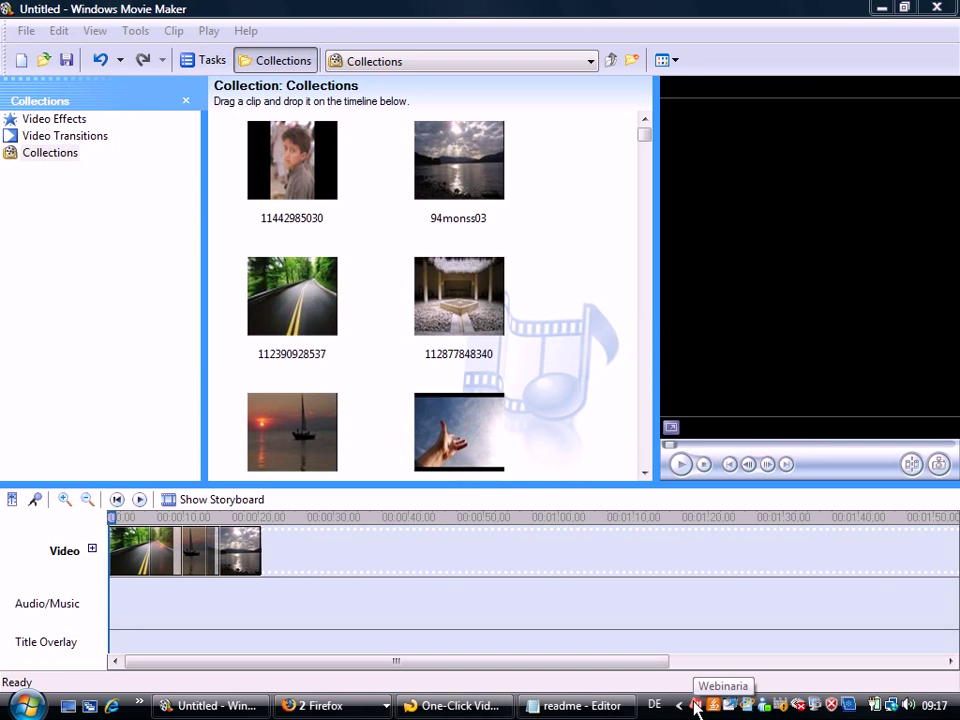
- Bring up Movie Maker's File menu showing the Save Movie File option
{"action": "right_click", "coordinate": [697, 706]}
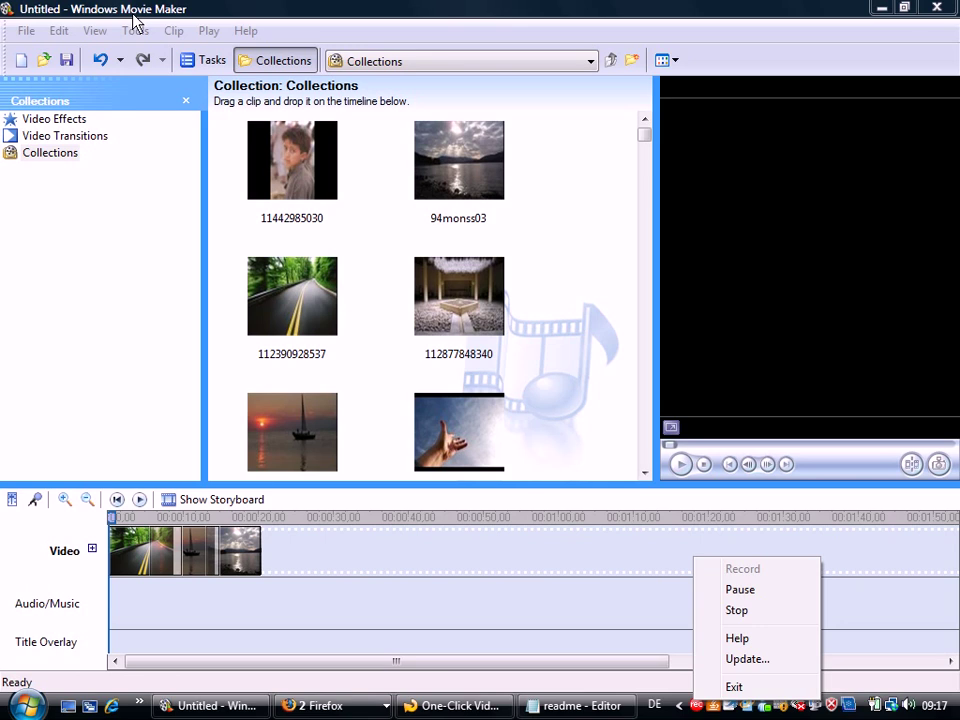
{"action": "left_click", "coordinate": [26, 31]}
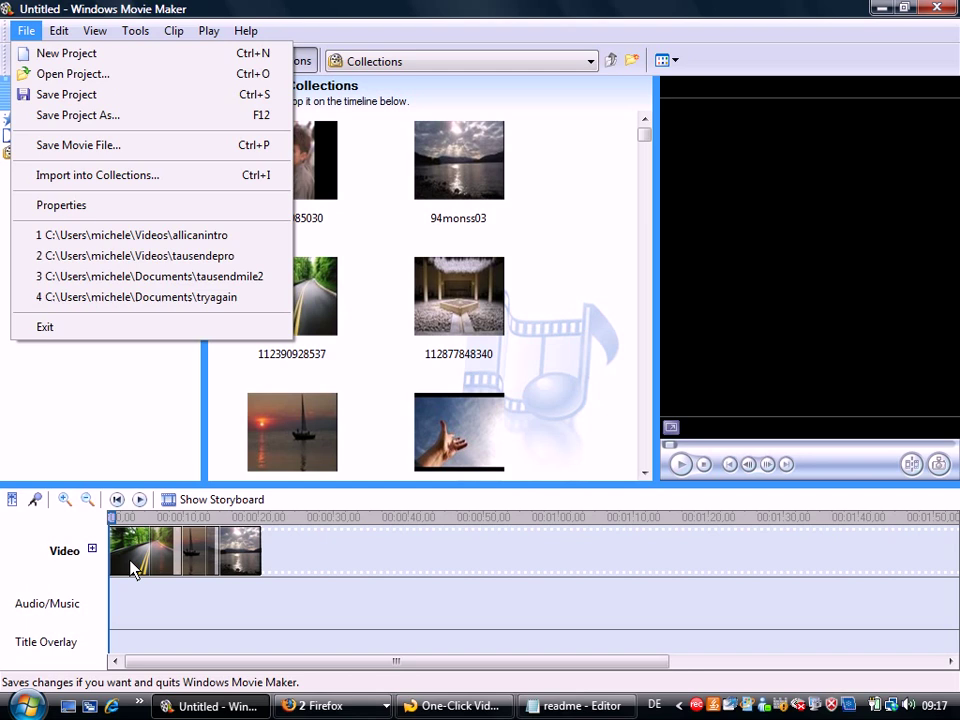
{"action": "left_click", "coordinate": [71, 381]}
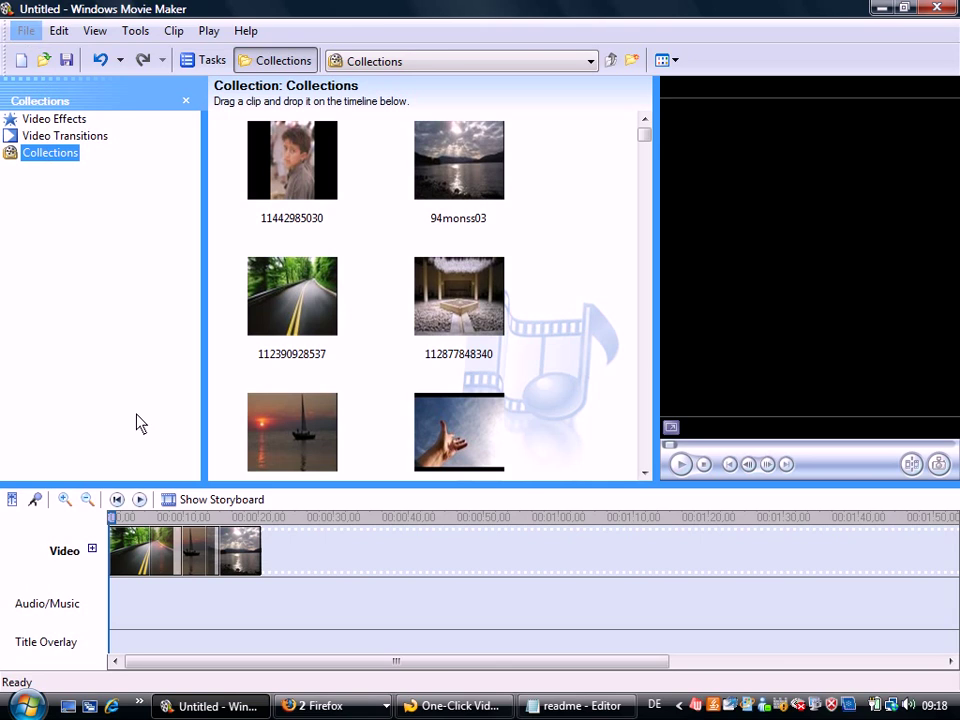
{"action": "left_click", "coordinate": [25, 31]}
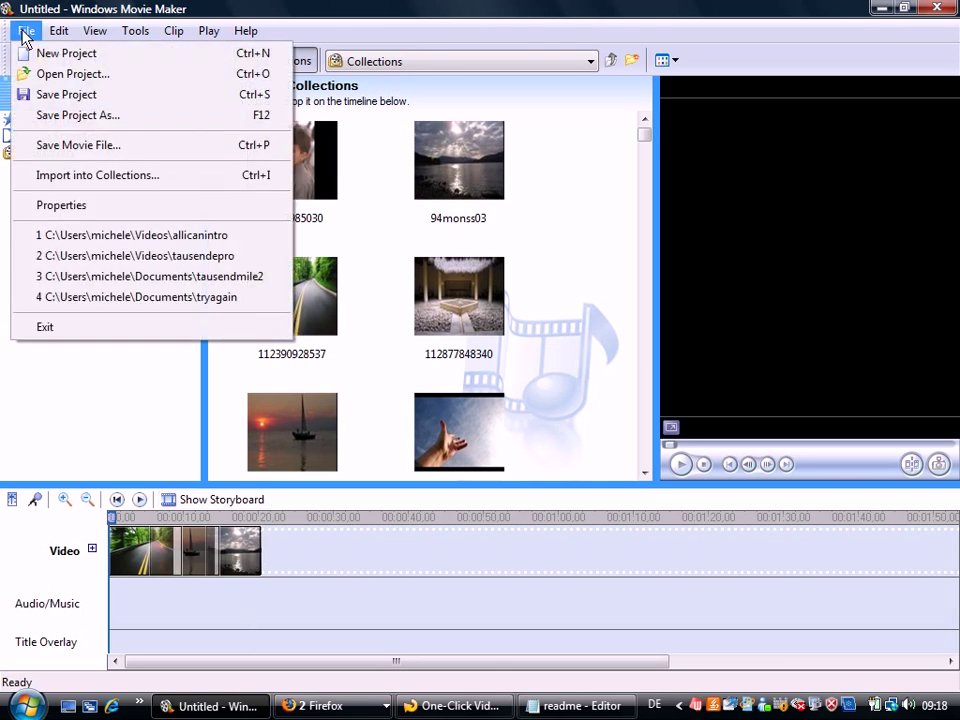
- Save the project to this computer as Movie_0005 on drive D at best quality
{"action": "left_click", "coordinate": [104, 155]}
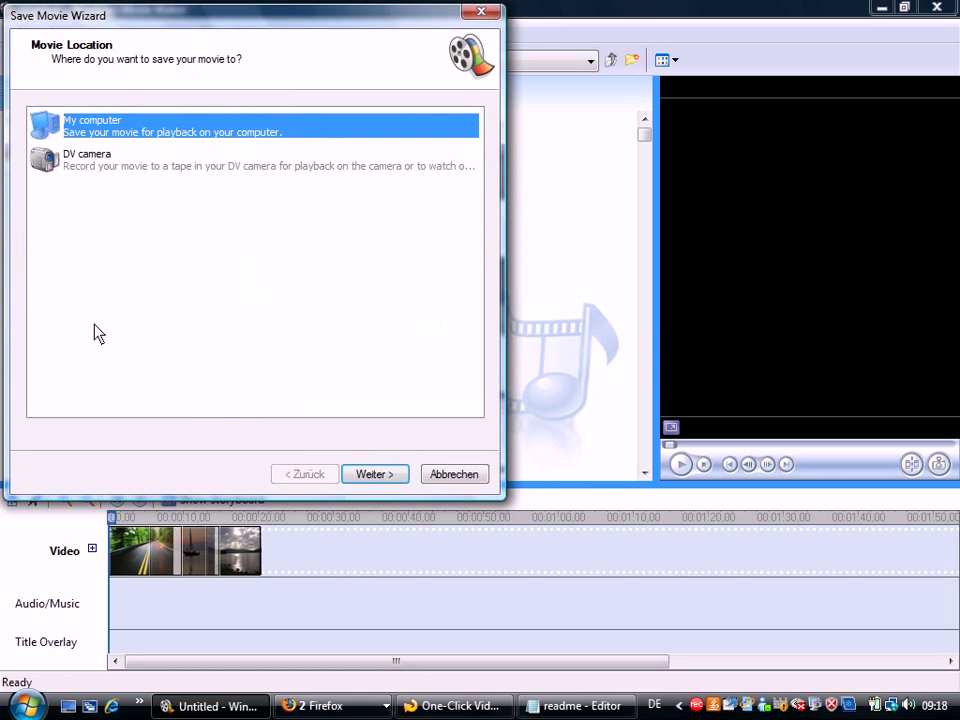
{"action": "left_click", "coordinate": [381, 476]}
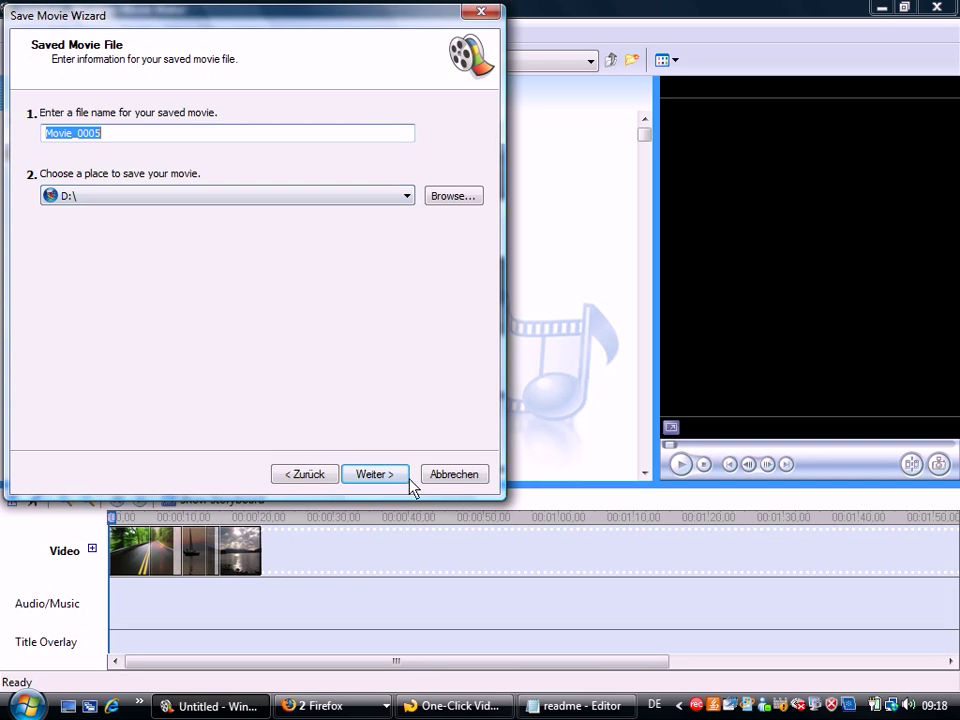
{"action": "left_click", "coordinate": [384, 477]}
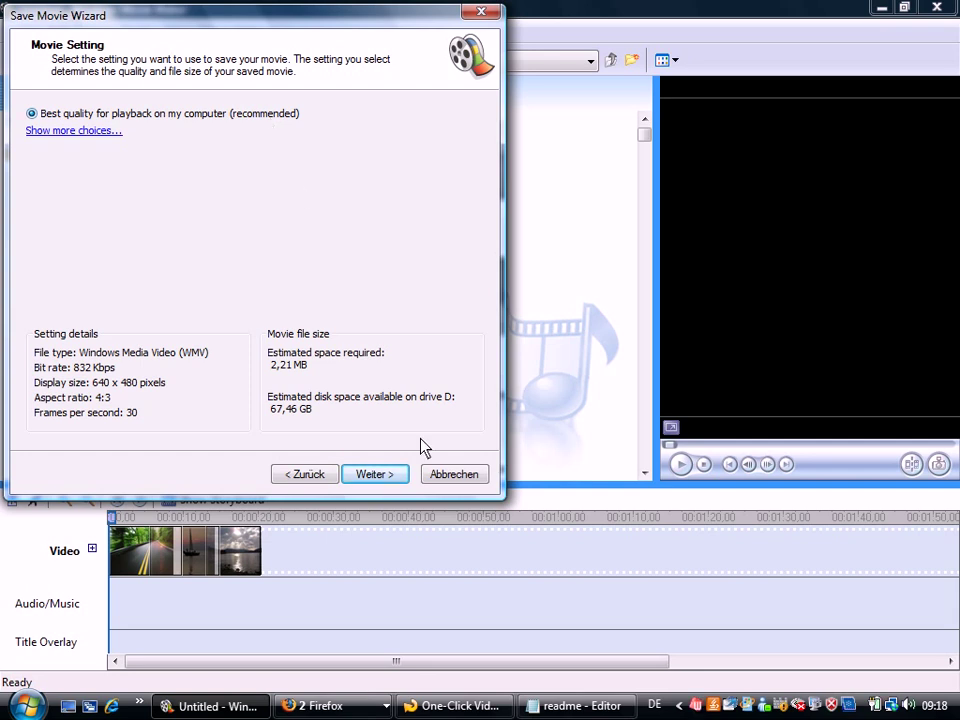
{"action": "left_click", "coordinate": [375, 483]}
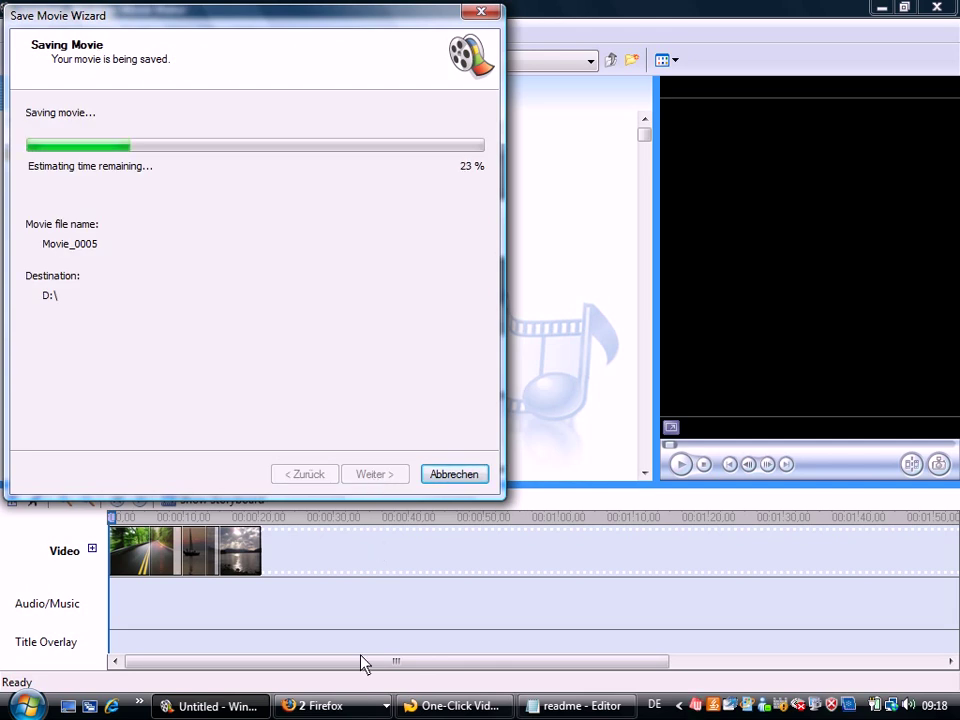
- Bring Firefox forward and switch to the Polaris-Software.com tab
{"action": "left_click", "coordinate": [346, 706]}
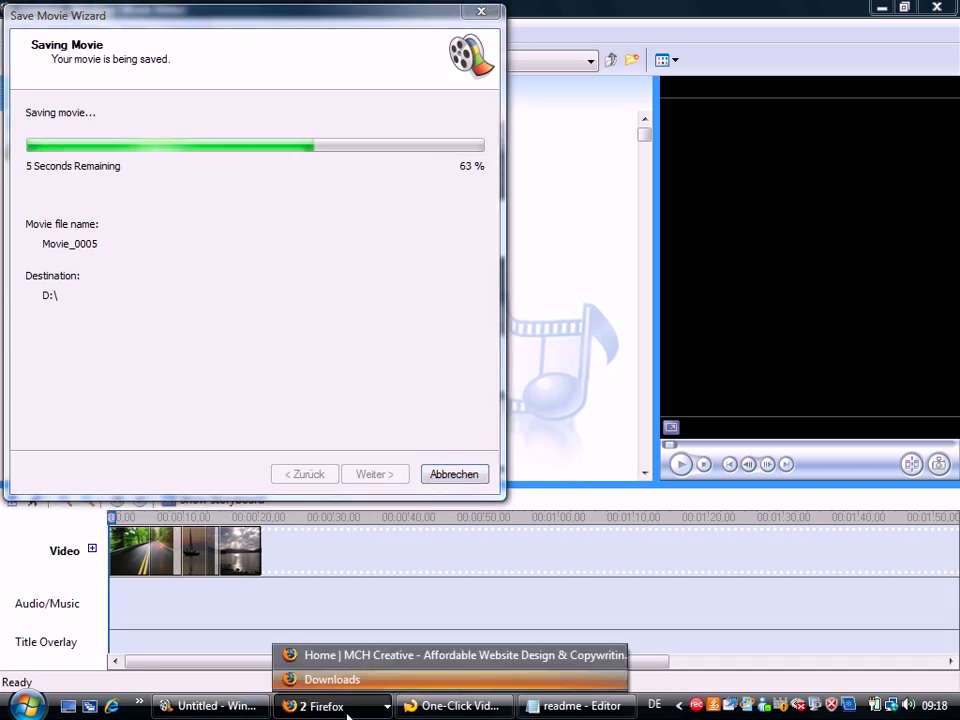
{"action": "left_click", "coordinate": [348, 658]}
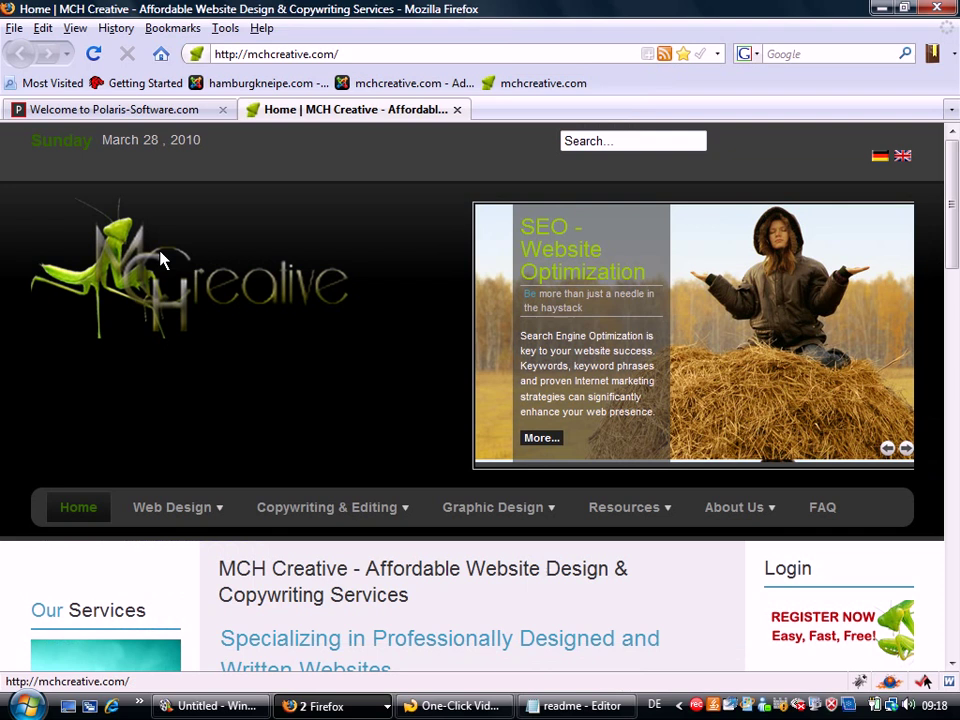
{"action": "left_click", "coordinate": [155, 112]}
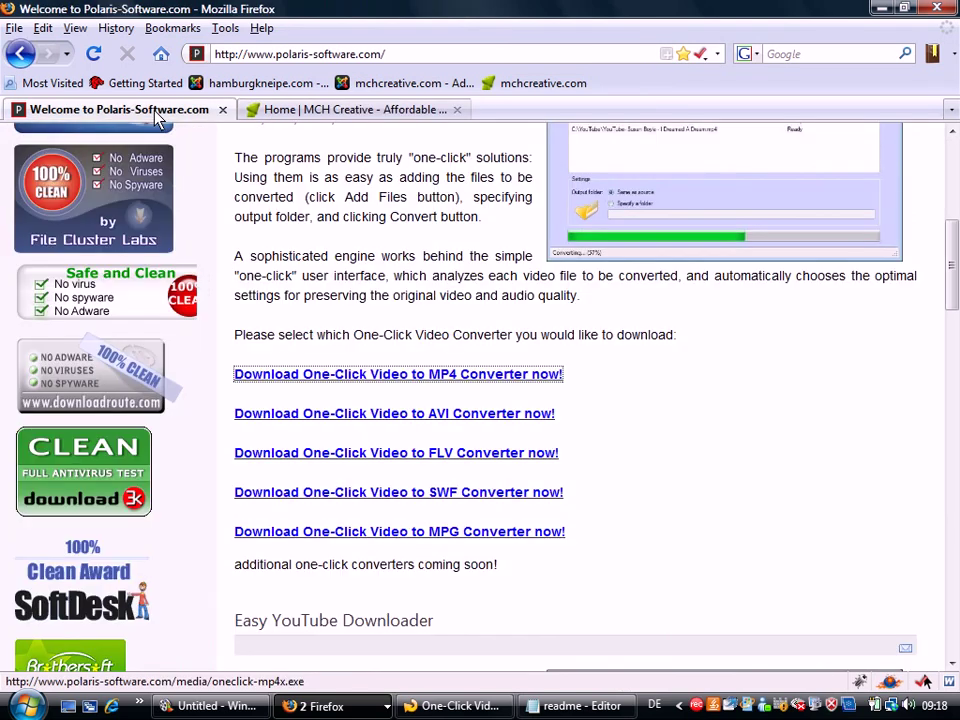
- Select the page address and scroll down to the One-Click Video Converter download links
{"action": "scroll", "coordinate": [952, 295], "scroll_direction": "up", "scroll_amount": 8}
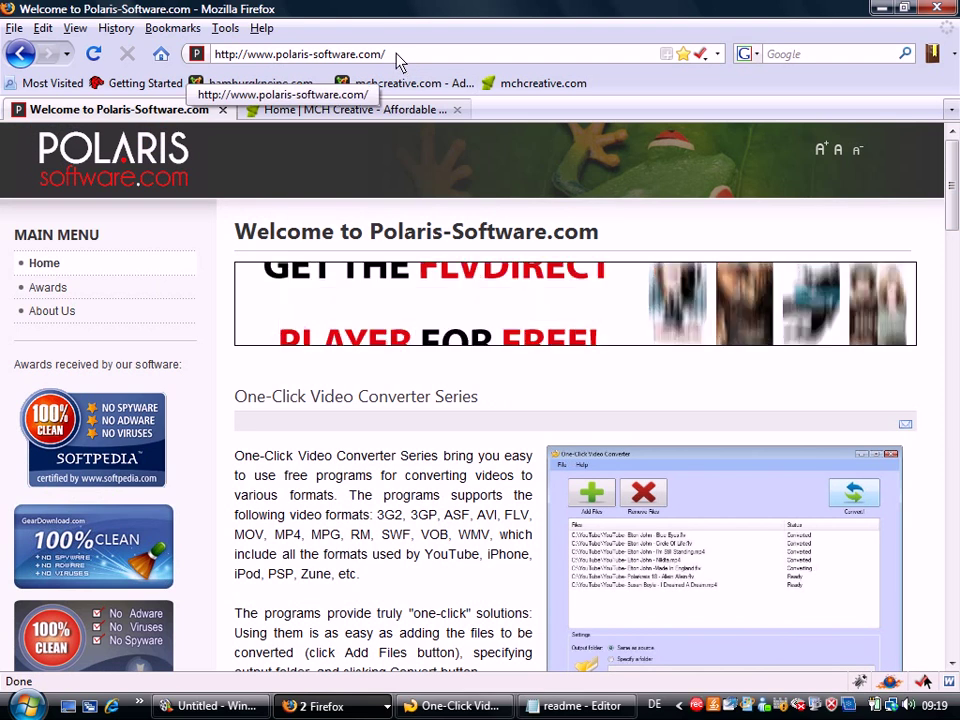
{"action": "left_click_drag", "start_coordinate": [396, 57], "coordinate": [218, 60]}
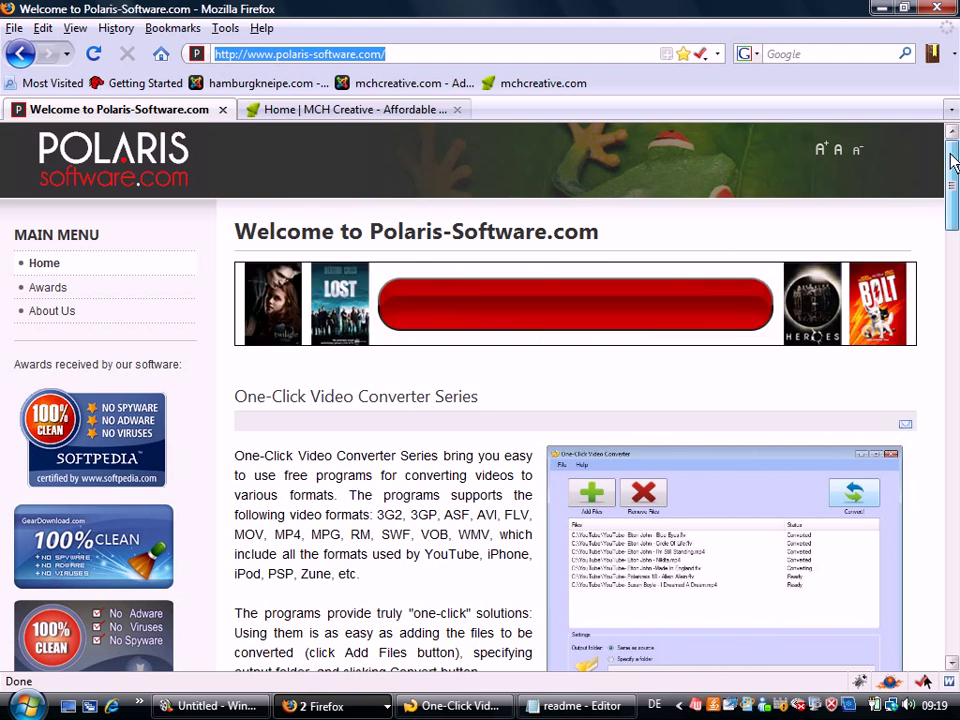
{"action": "left_click_drag", "start_coordinate": [950, 160], "coordinate": [950, 238]}
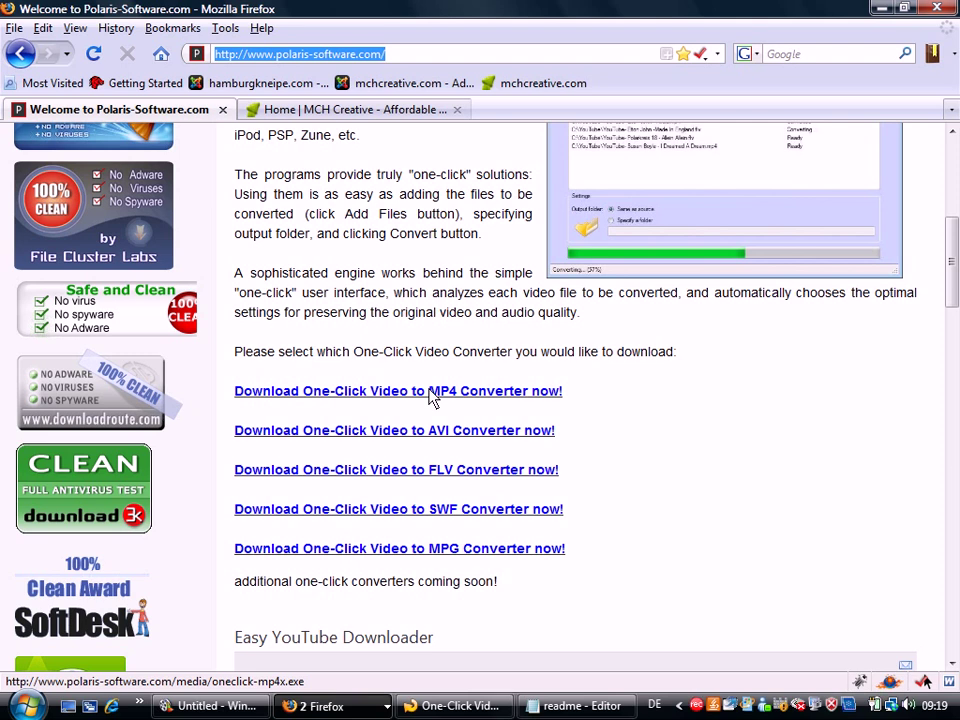
- Download the One-Click Video to MP4 Converter installer oneclick-mp4x.exe, then minimize the converter window
{"action": "left_click", "coordinate": [432, 395]}
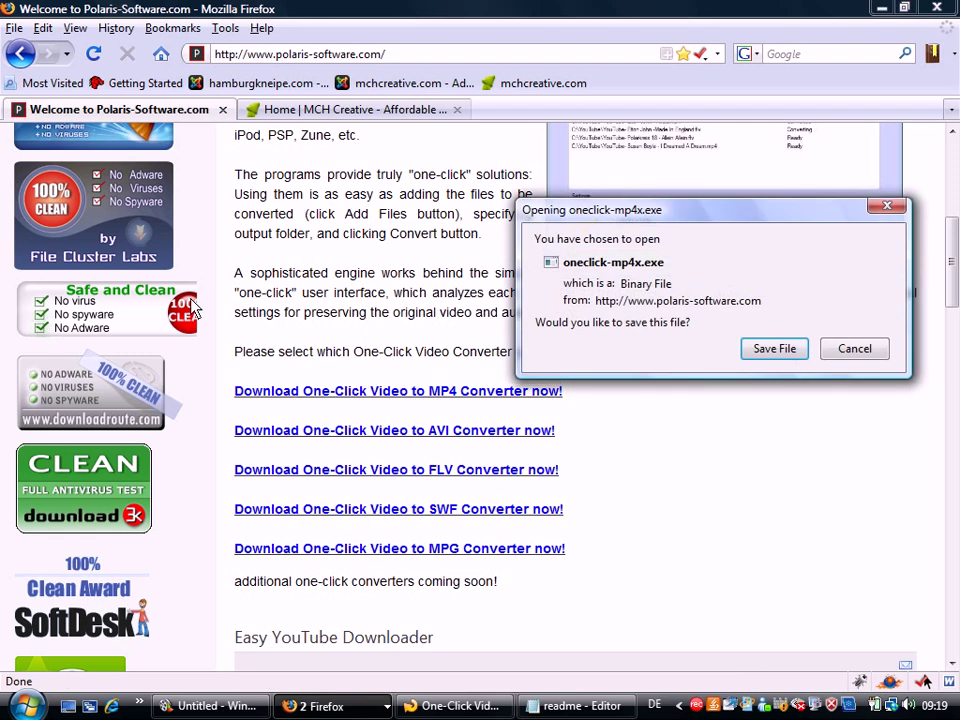
{"action": "left_click", "coordinate": [776, 349]}
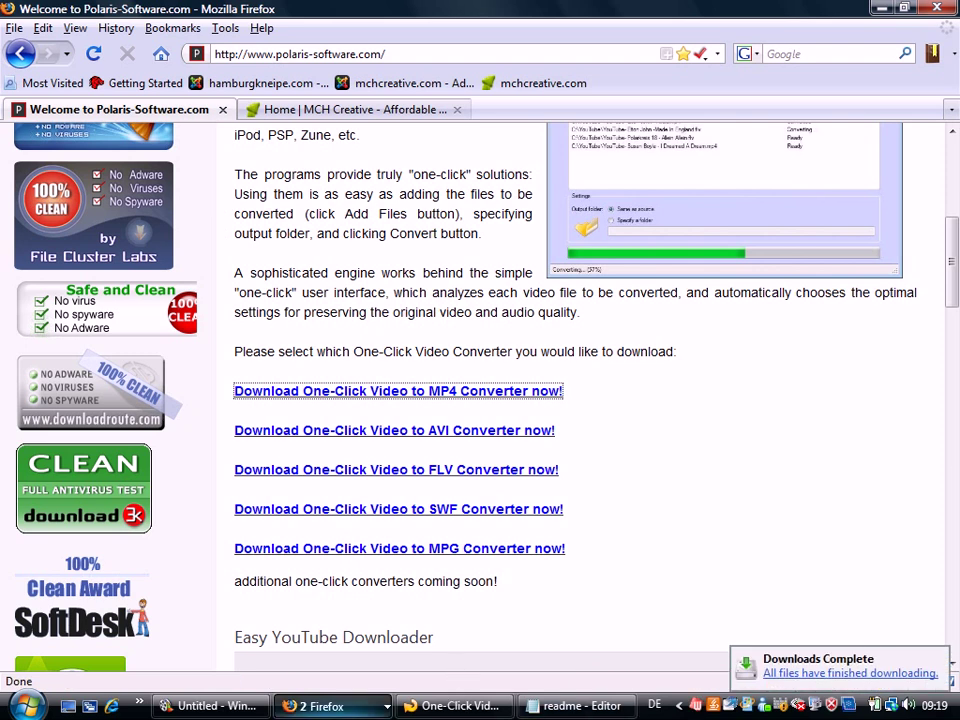
{"action": "mouse_move", "coordinate": [456, 706]}
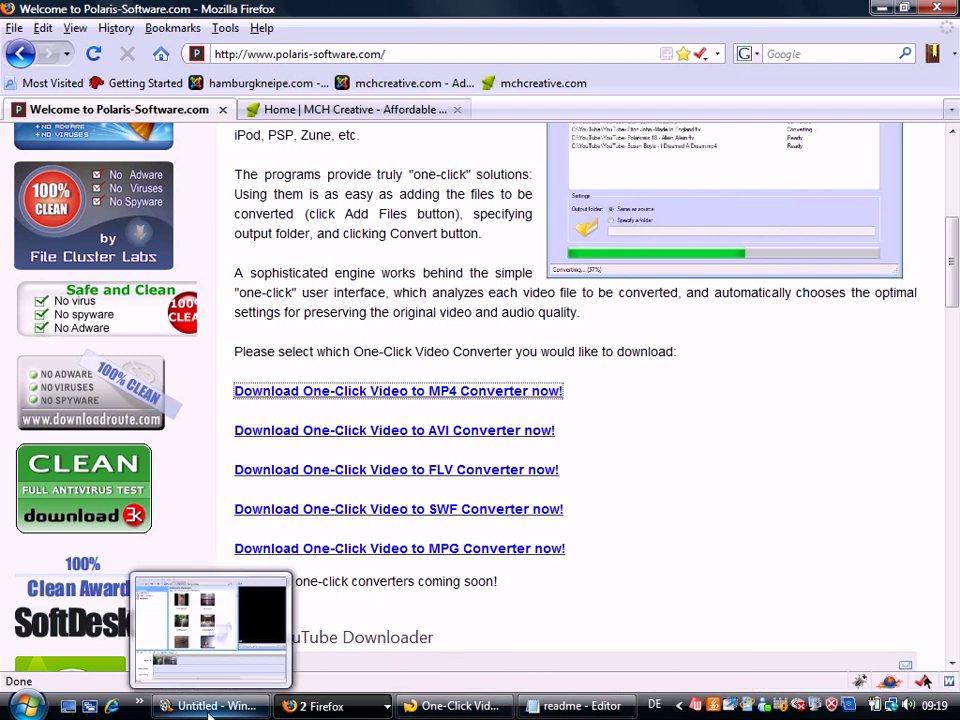
{"action": "left_click", "coordinate": [475, 712]}
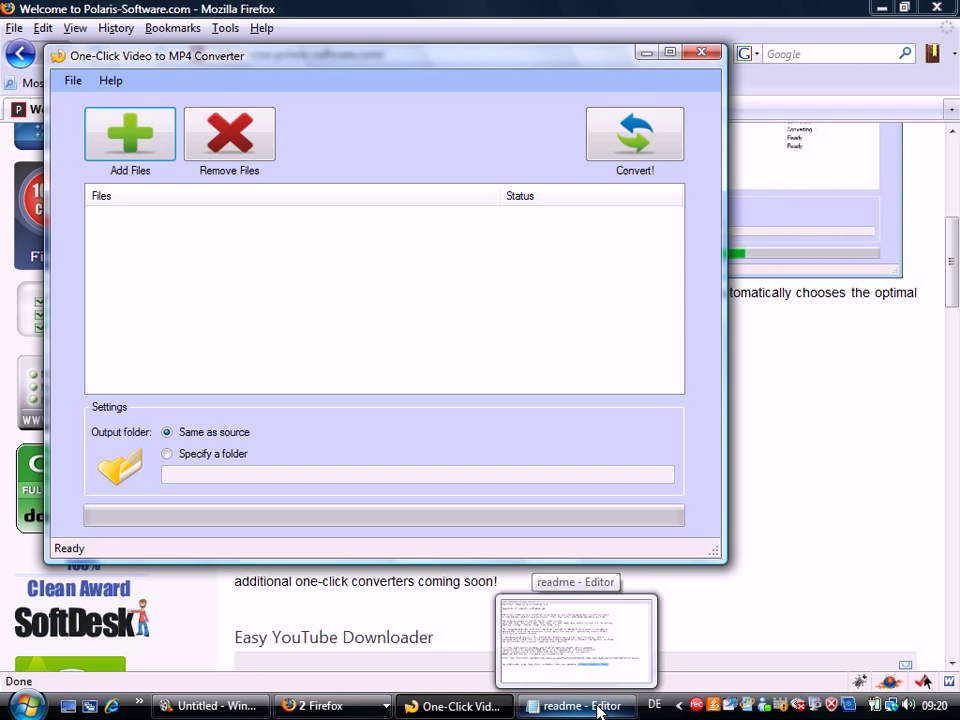
{"action": "left_click", "coordinate": [645, 55]}
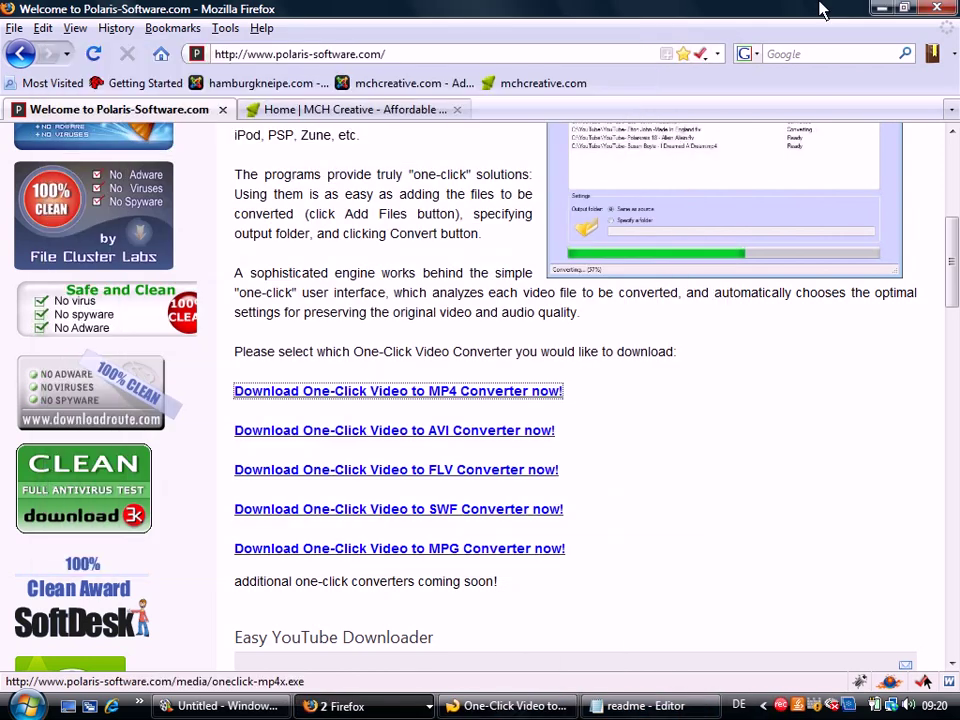
- Finish the Save Movie Wizard with 'Play movie when I click Finish' unchecked
{"action": "left_click", "coordinate": [884, 9]}
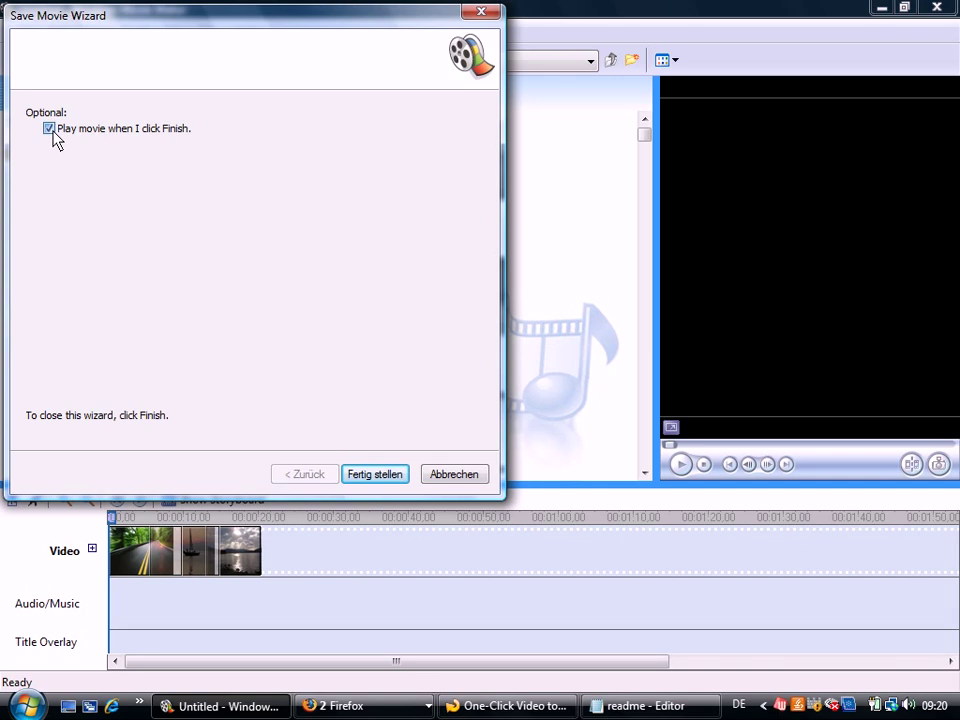
{"action": "left_click", "coordinate": [52, 131]}
{"action": "left_click", "coordinate": [376, 474]}
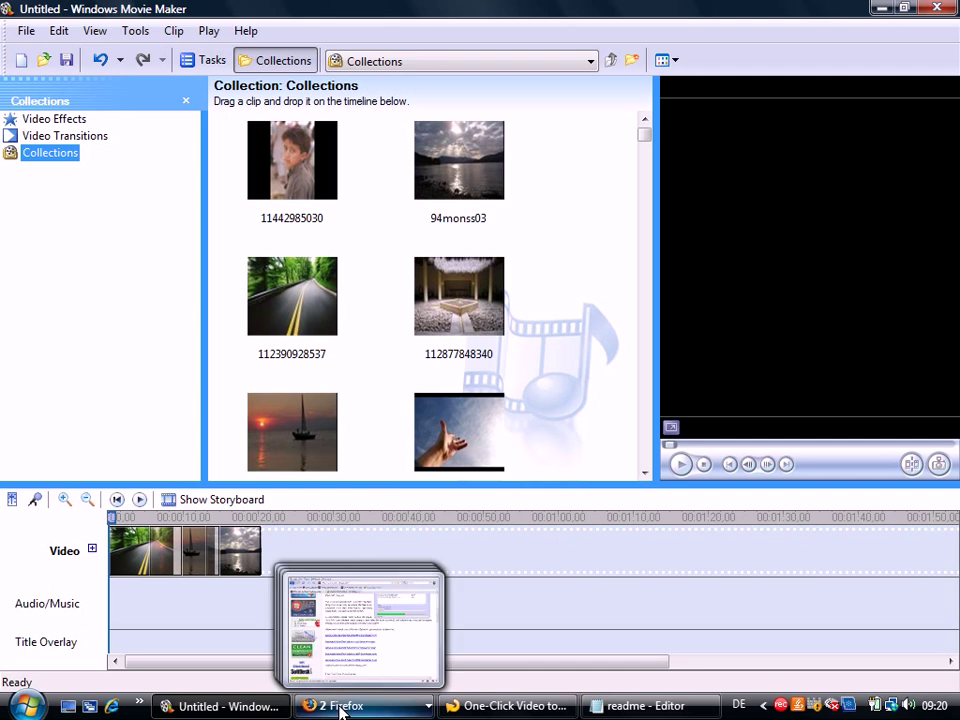
{"action": "mouse_move", "coordinate": [508, 706]}
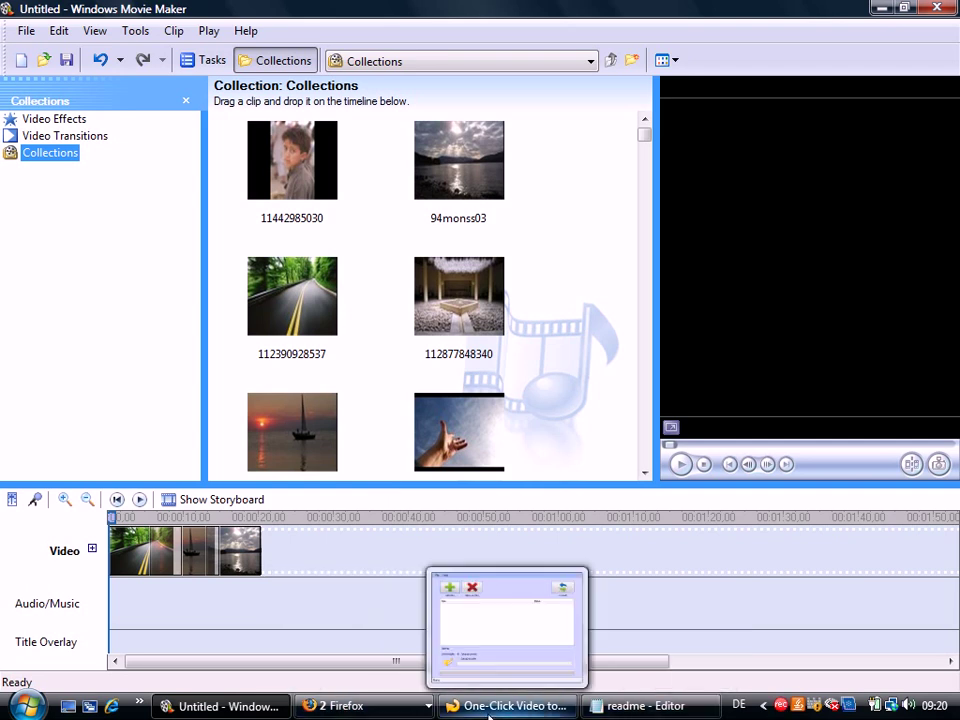
- Add D:\Movie_0005.wmv to the One-Click converter and convert it to MP4
{"action": "left_click", "coordinate": [489, 706]}
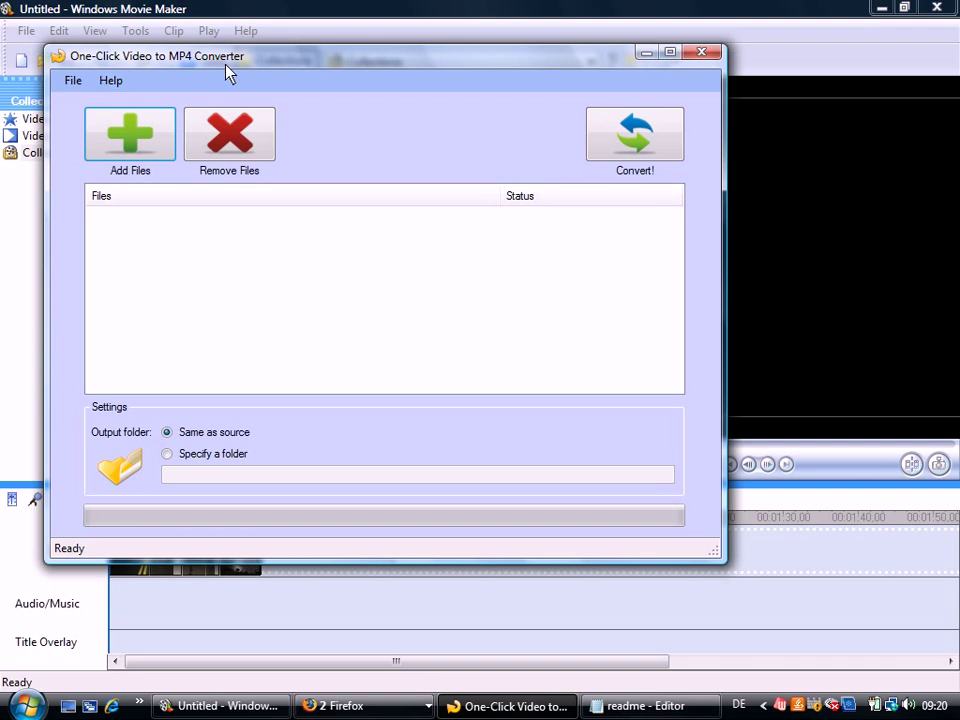
{"action": "left_click", "coordinate": [135, 148]}
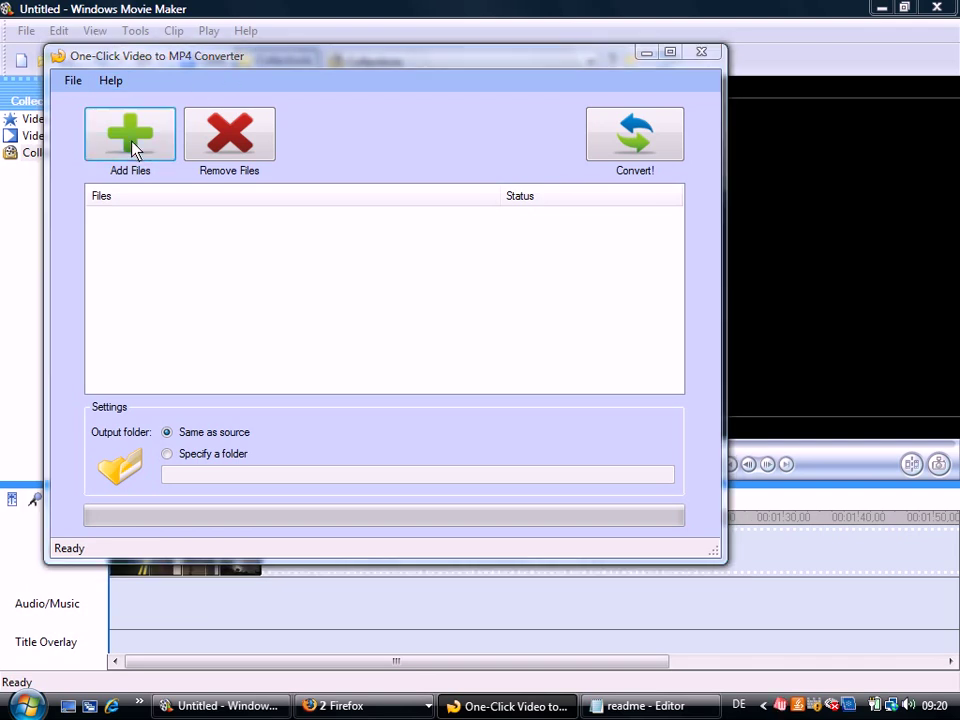
{"action": "left_click_drag", "start_coordinate": [609, 197], "coordinate": [604, 418]}
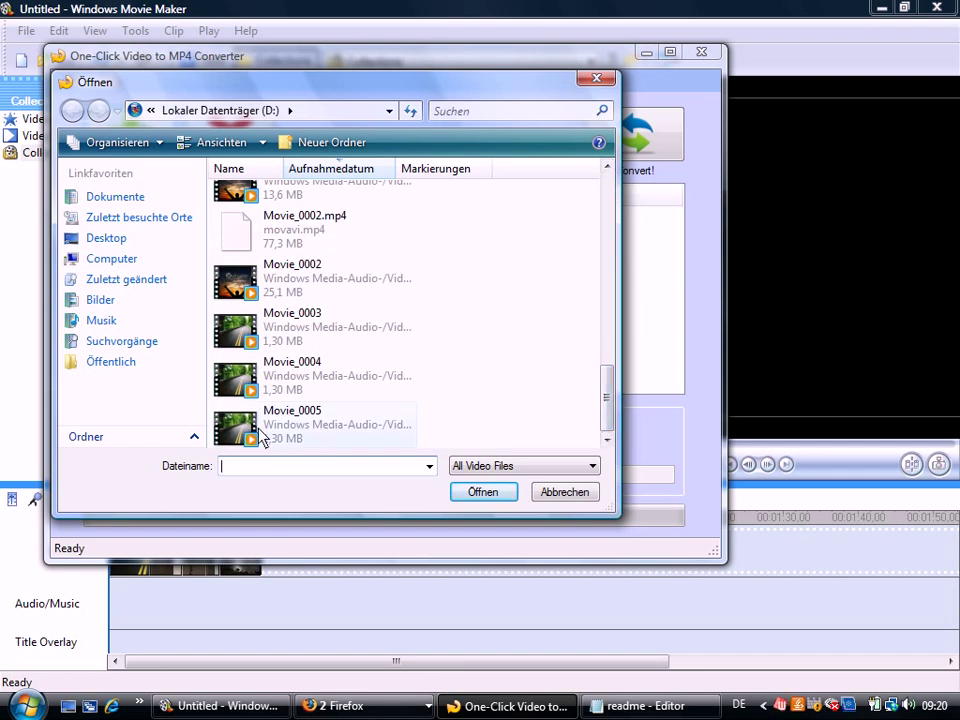
{"action": "mouse_move", "coordinate": [237, 427]}
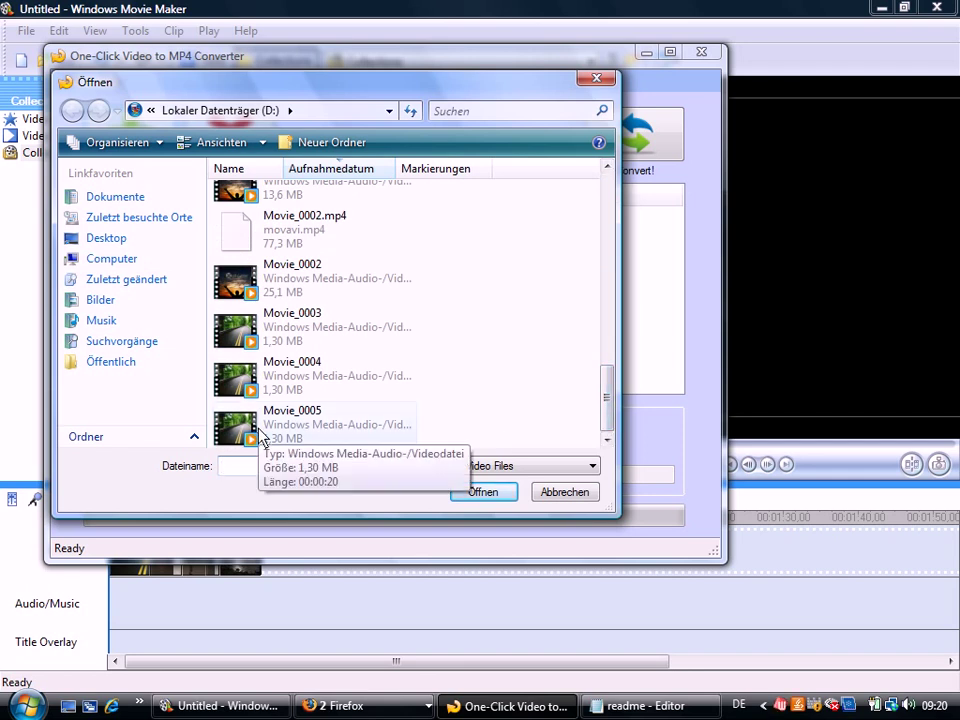
{"action": "double_click", "coordinate": [262, 438]}
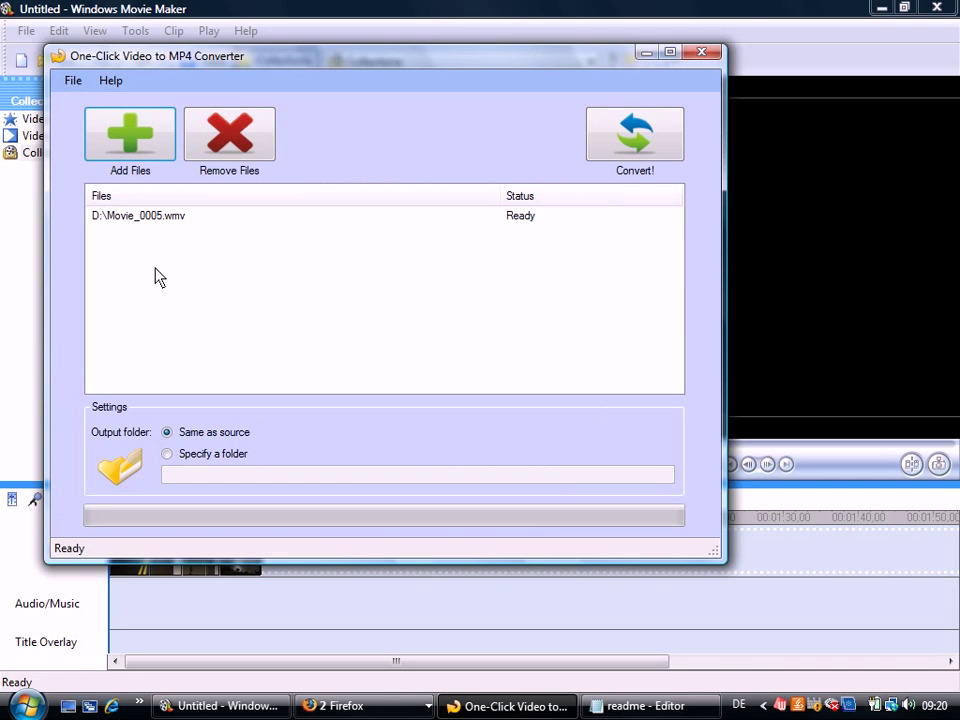
{"action": "left_click", "coordinate": [137, 216]}
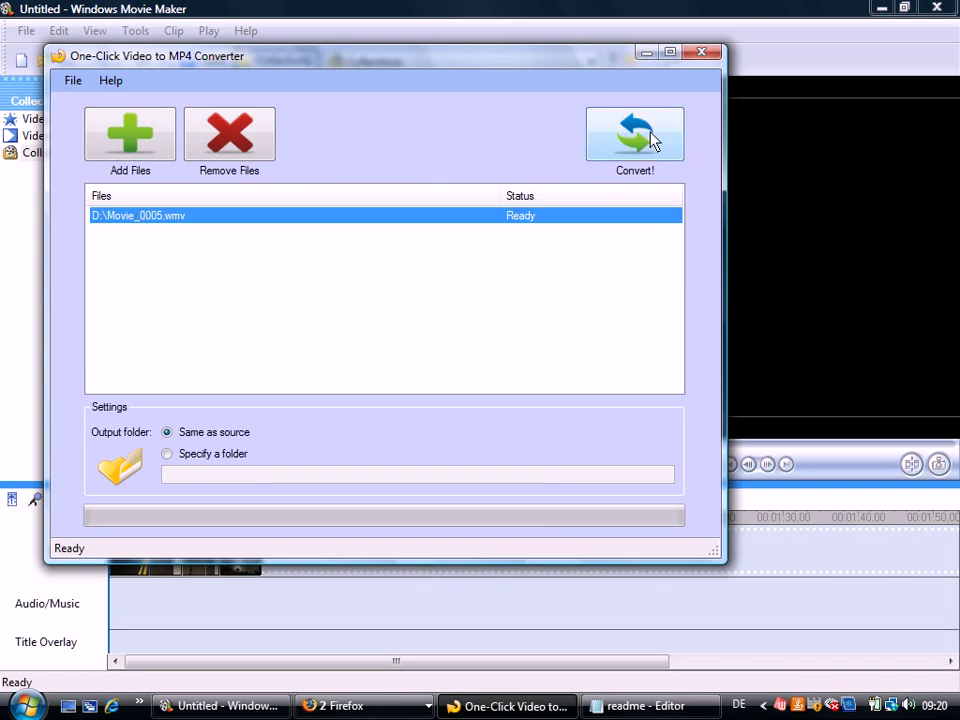
{"action": "left_click", "coordinate": [652, 140]}
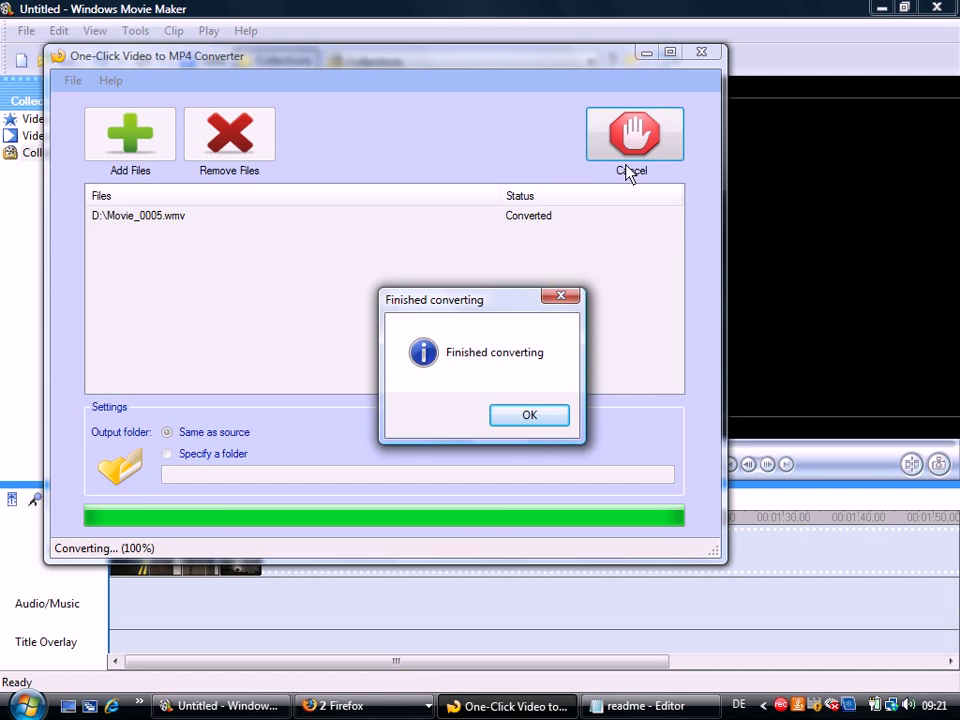
- Dismiss the conversion message and open drive D in Explorer to show Movie_0005.mp4
{"action": "left_click", "coordinate": [529, 416]}
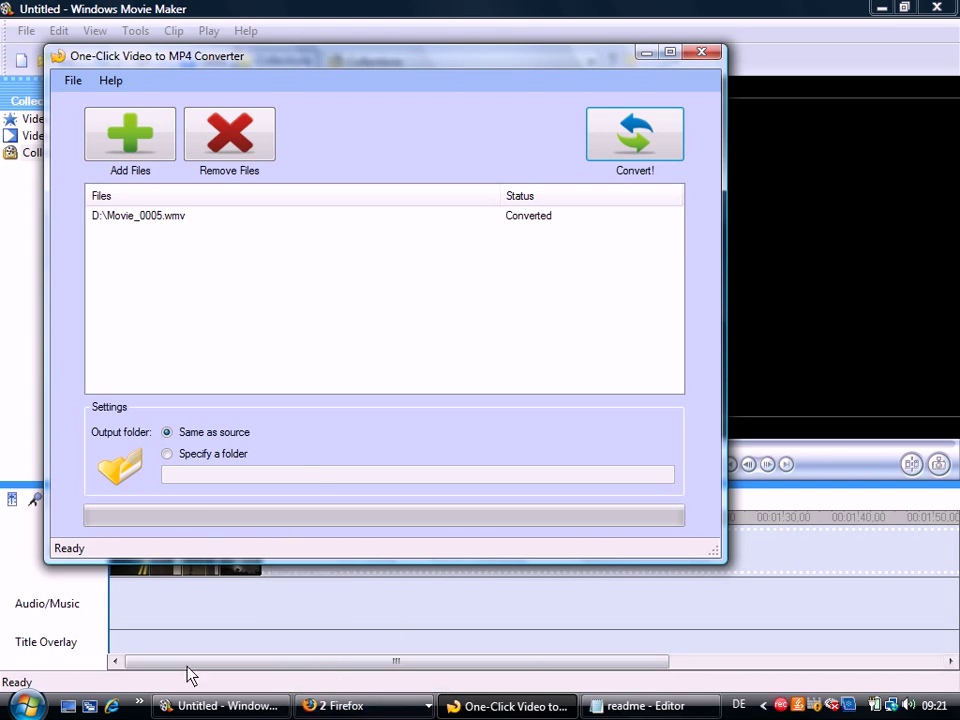
{"action": "left_click", "coordinate": [24, 707]}
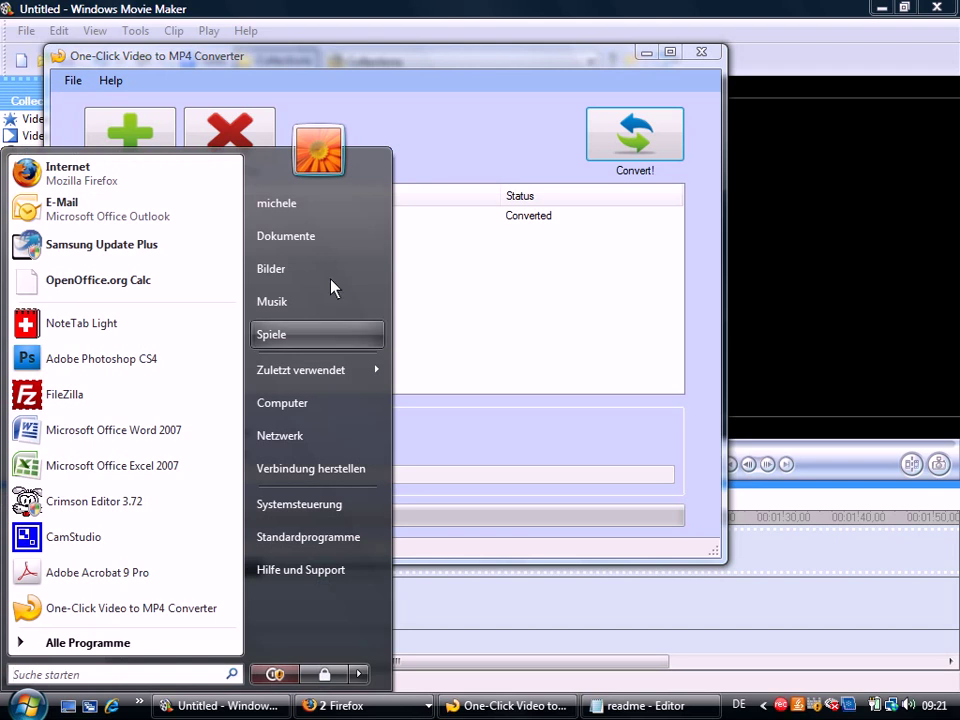
{"action": "left_click", "coordinate": [300, 404]}
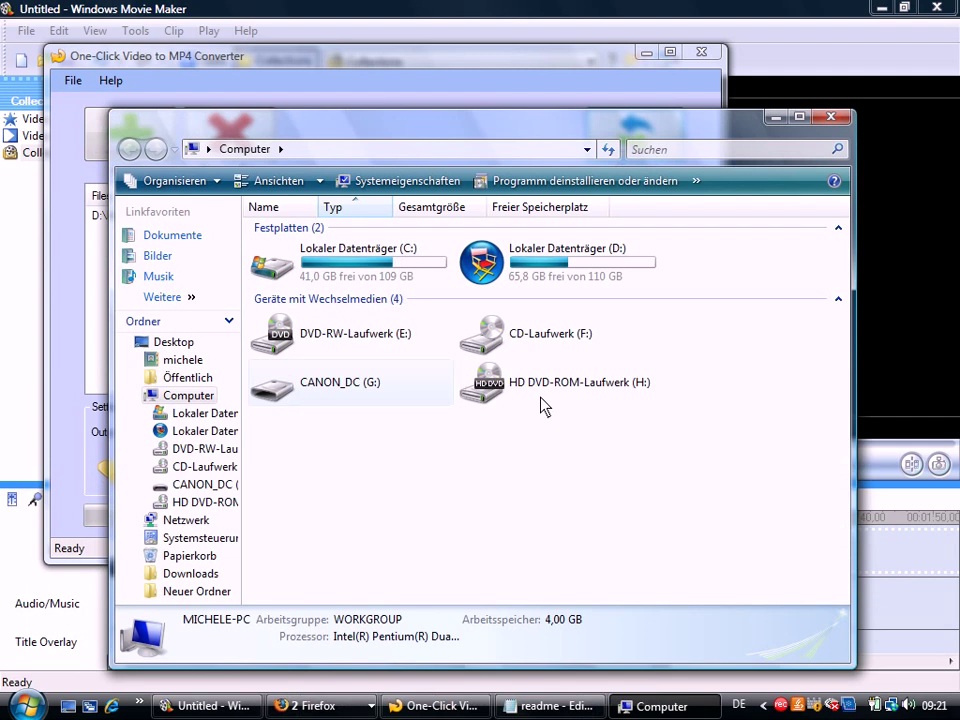
{"action": "double_click", "coordinate": [553, 270]}
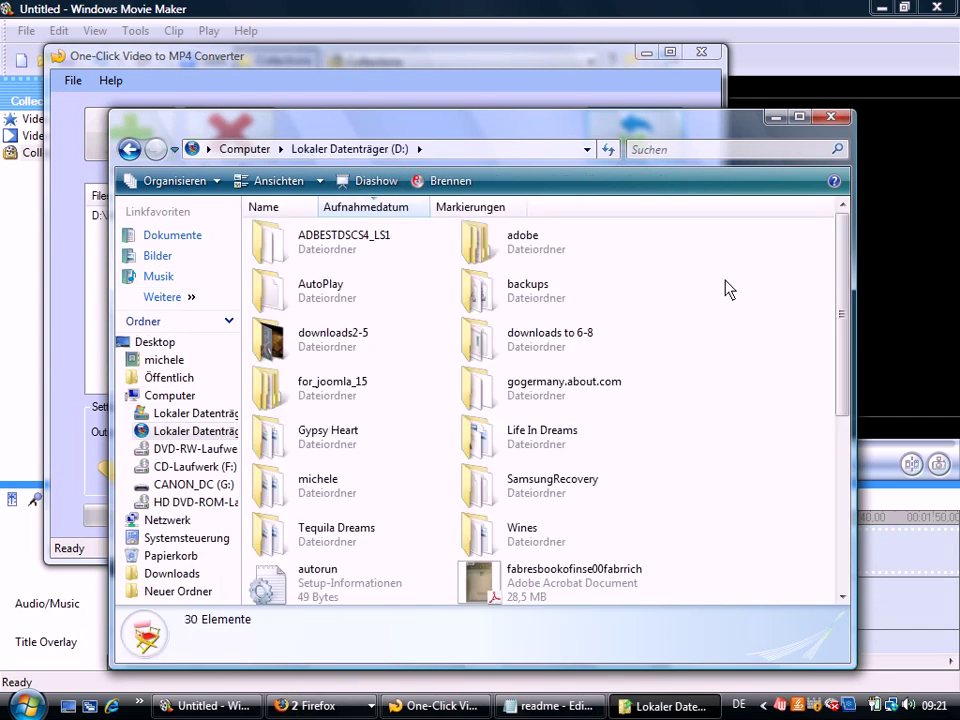
{"action": "mouse_move", "coordinate": [843, 255]}
{"action": "left_mouse_down"}
{"action": "mouse_move", "coordinate": [857, 364]}
{"action": "mouse_move", "coordinate": [848, 463]}
{"action": "left_mouse_up"}
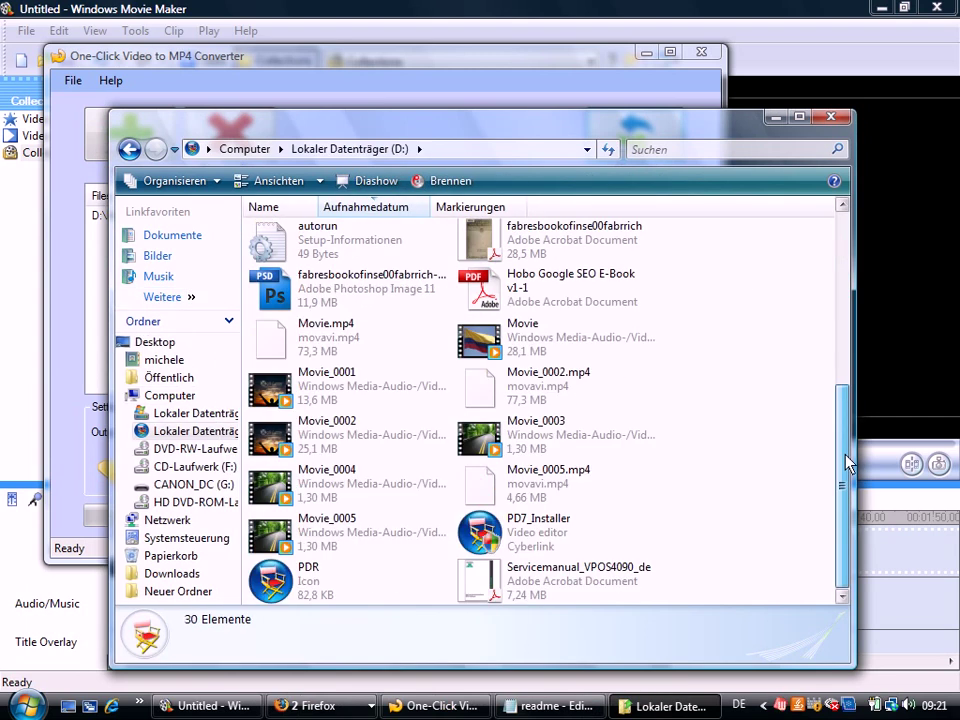
- Play Movie_0005 in Windows Media Player, then minimize the player
{"action": "left_click", "coordinate": [312, 547]}
{"action": "double_click", "coordinate": [310, 545]}
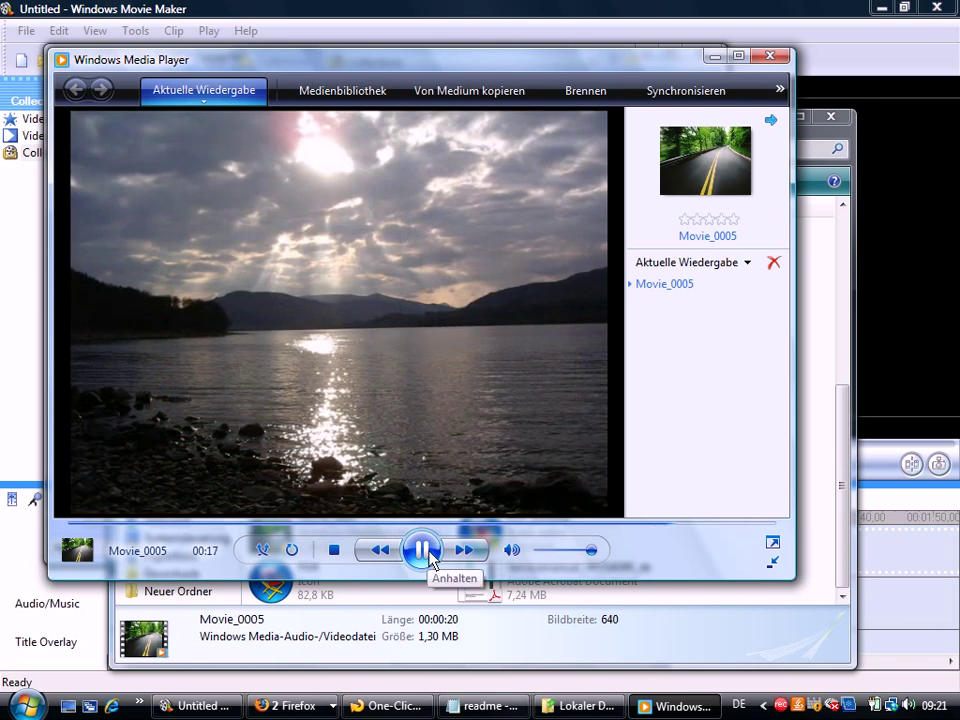
{"action": "left_click", "coordinate": [716, 57]}
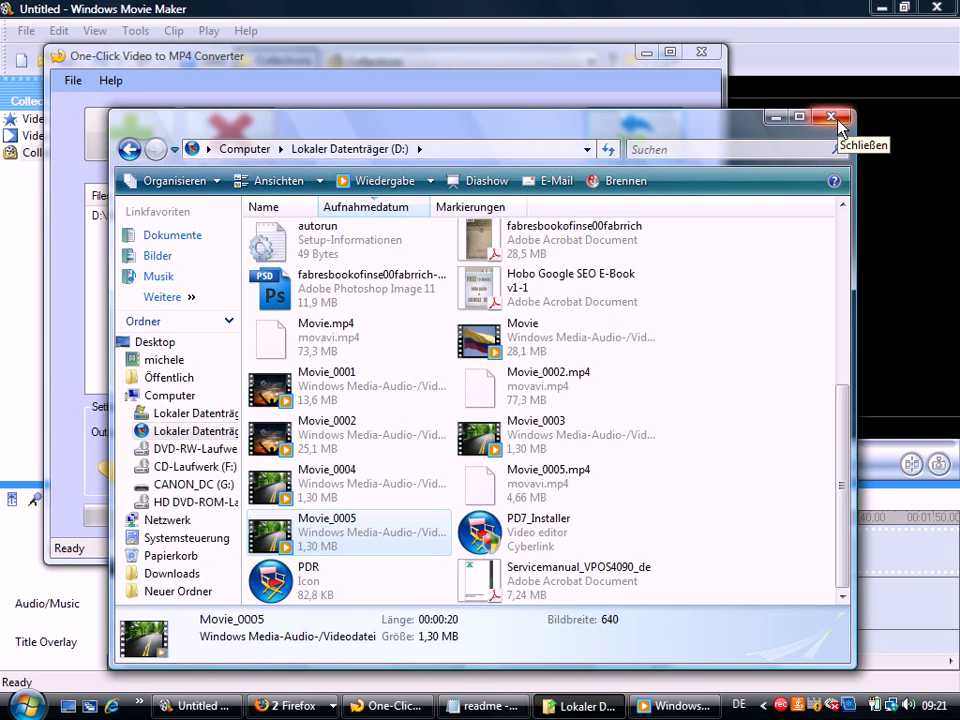
- Minimize the Explorer and One-Click converter windows to reveal Movie Maker
{"action": "left_click", "coordinate": [774, 119]}
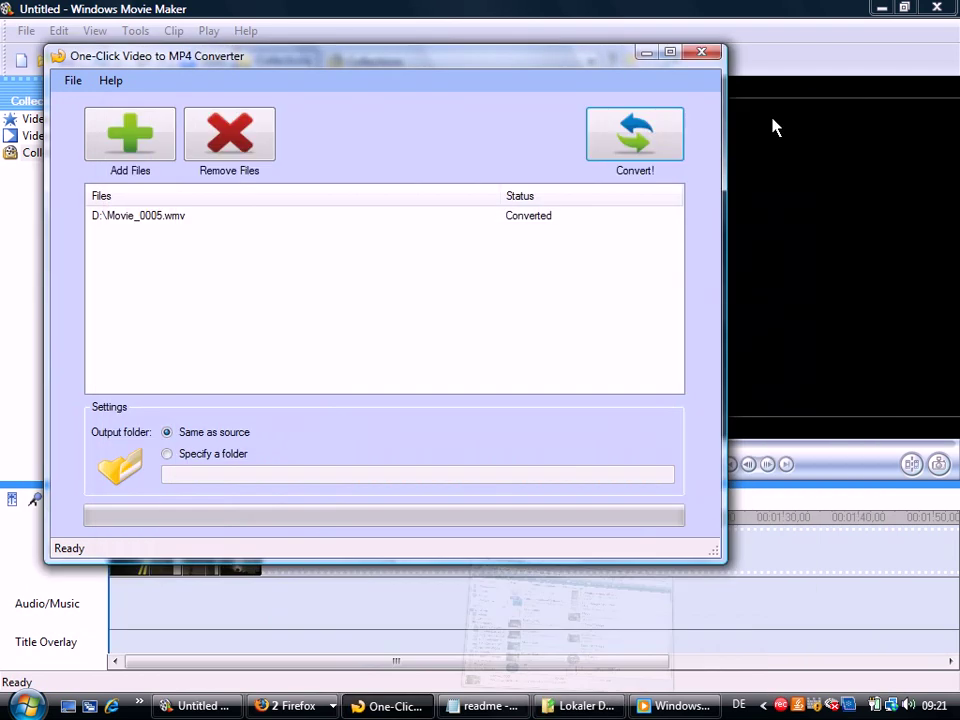
{"action": "left_click", "coordinate": [645, 55]}
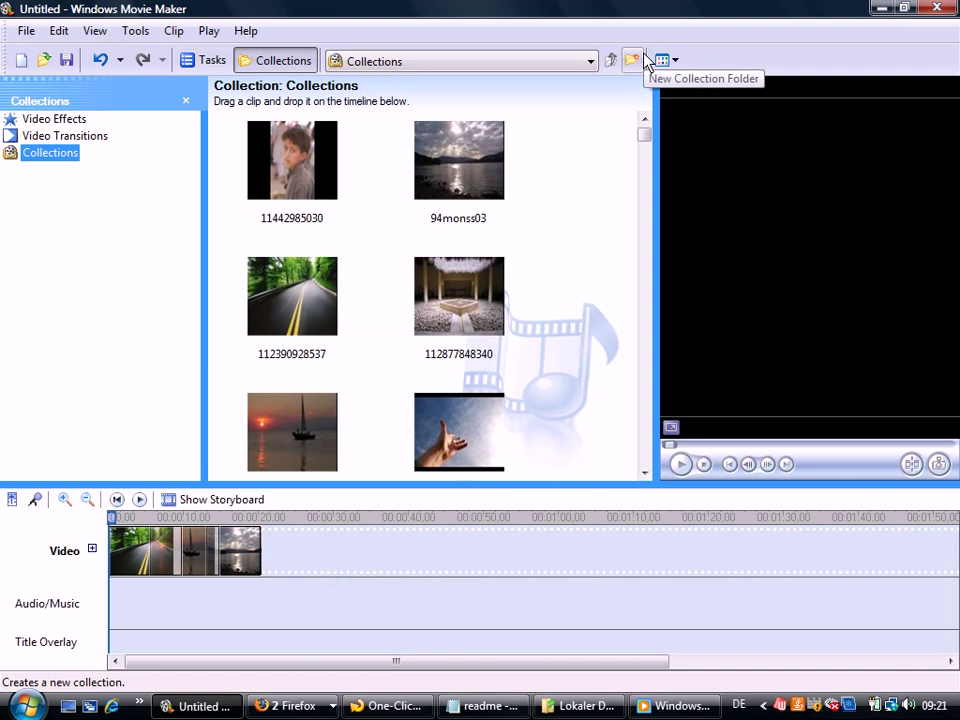